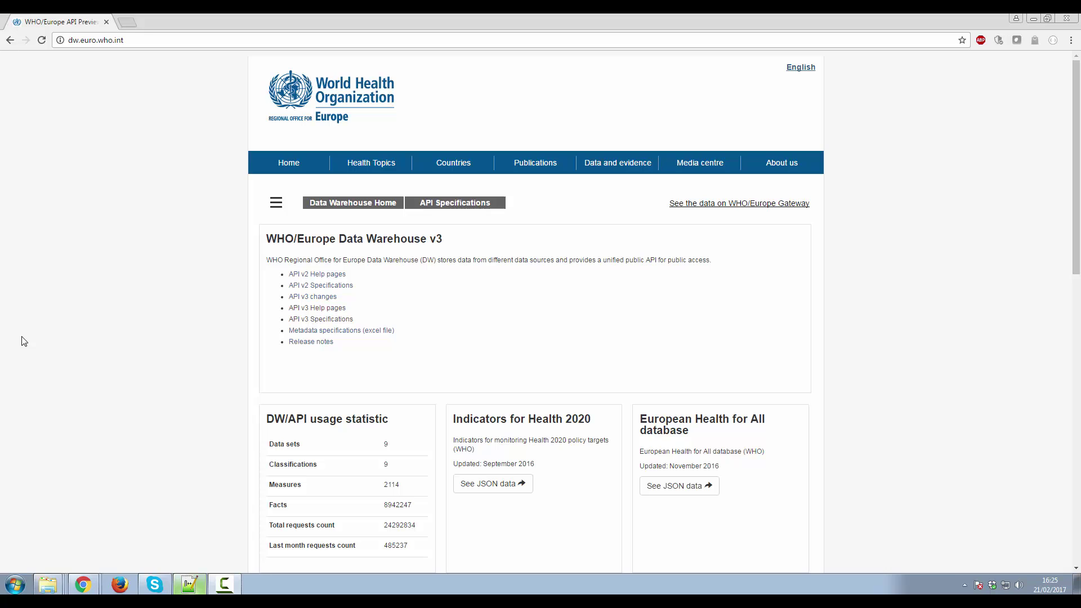
Request the api/v3/export for HFA_74,HFA_90 with format=csv, downloading HFA_74_90_EN.zip.
left_click(135, 39)
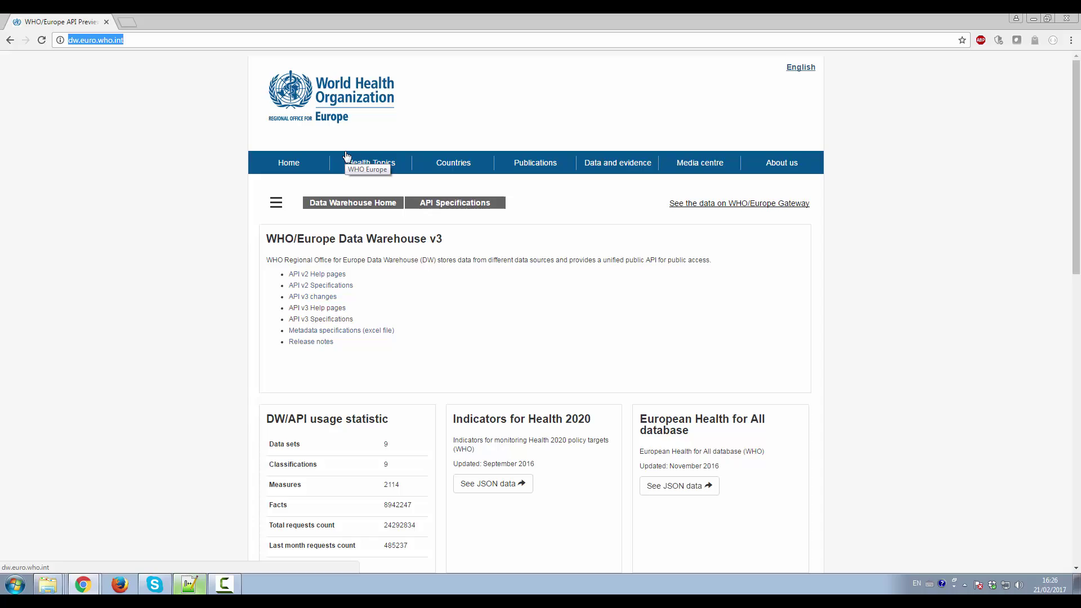
type("dw.euro.who.int/api/v3/export?code=HFA_74,HFA_90&format=csv")
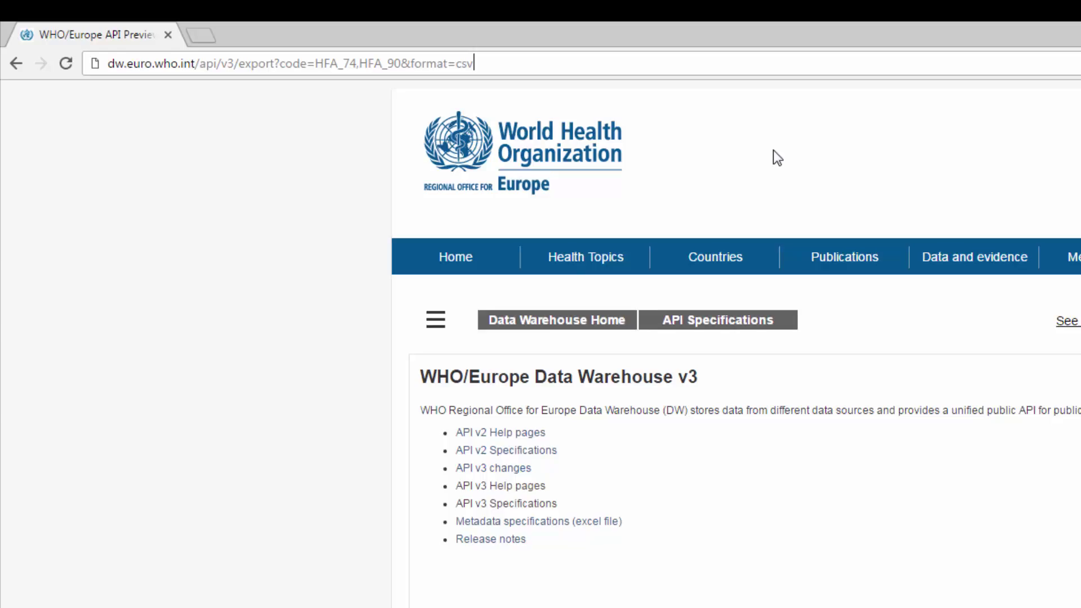
key("Return")
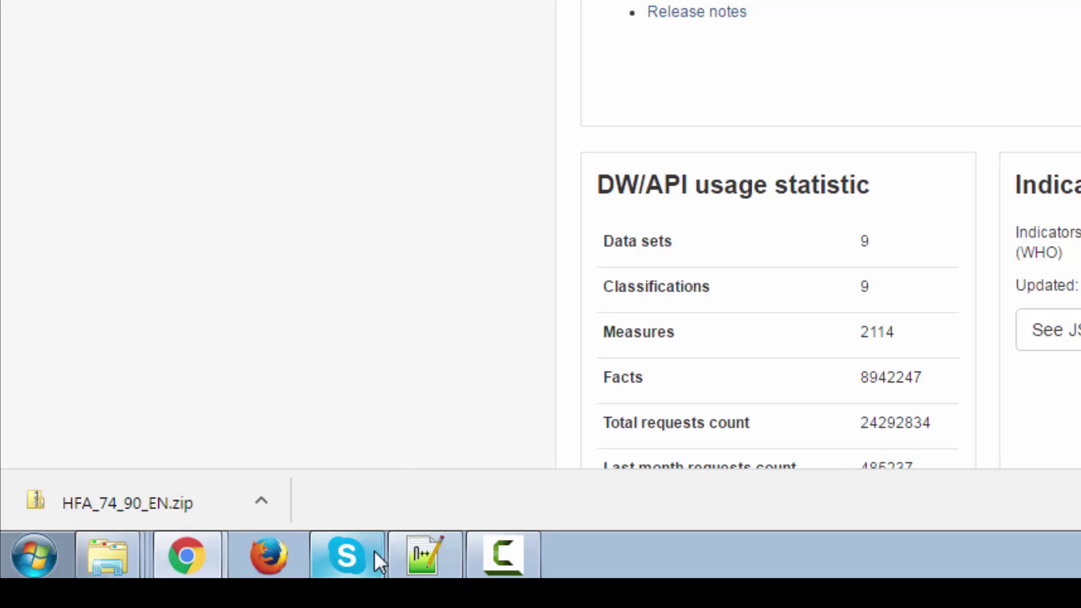
Show HFA_74_90_EN.zip in its folder and view its HFA_74_EN.csv and HFA_90_EN.csv contents.
left_click(261, 503)
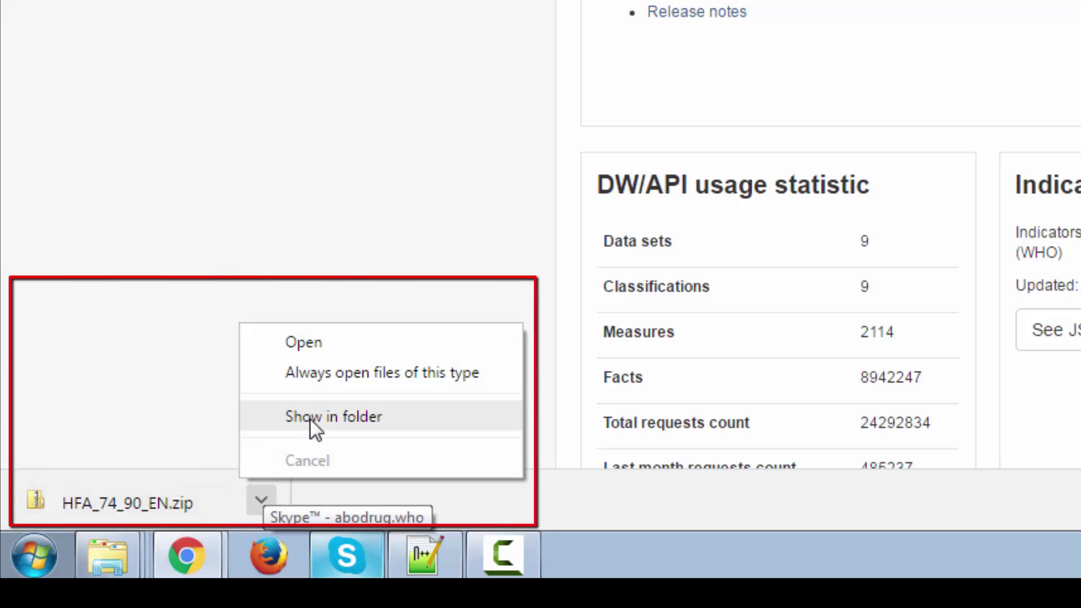
left_click(310, 418)
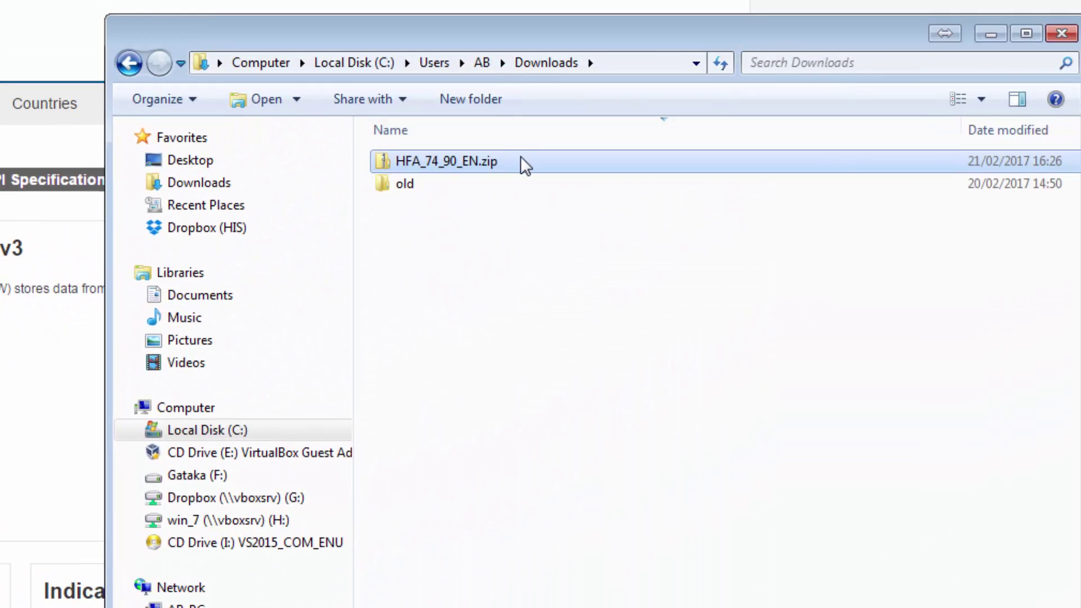
double_click(522, 165)
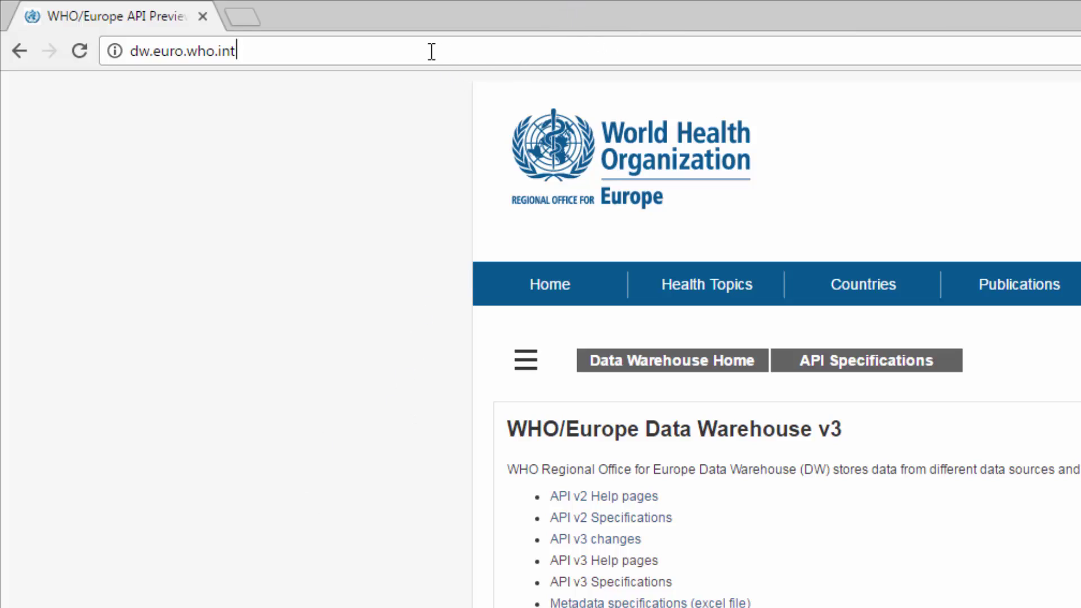
Resend the HFA_74,HFA_90 export request with format=xlsx, downloading HFA_74_90_EN.xlsx.
left_click_drag(431, 51, 50, 41)
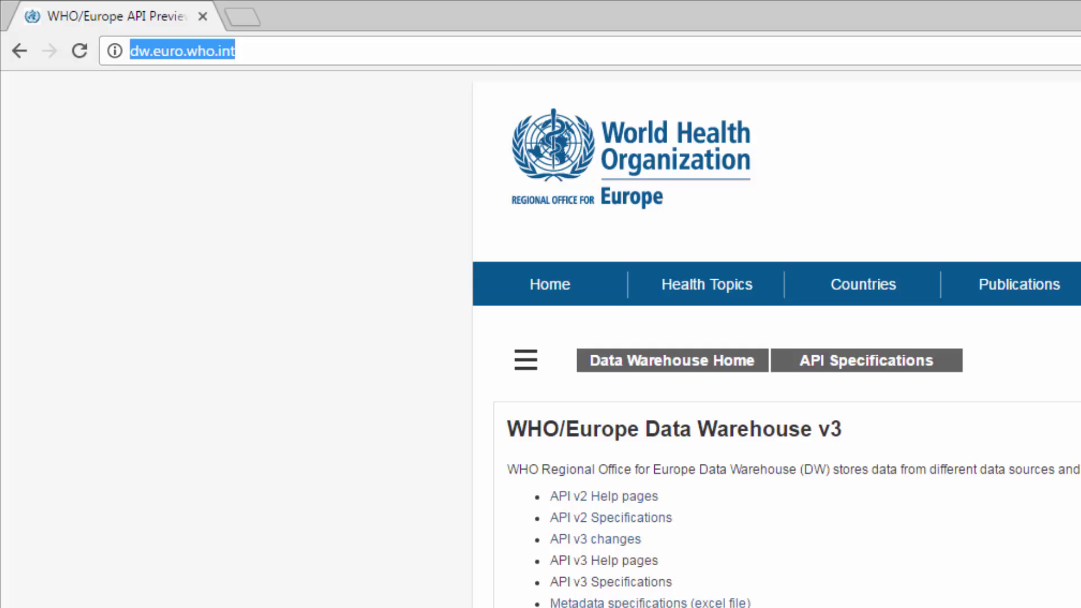
type("dw.euro.who.int/api/v3/export?code=HFA_74,HFA_90&format=csv")
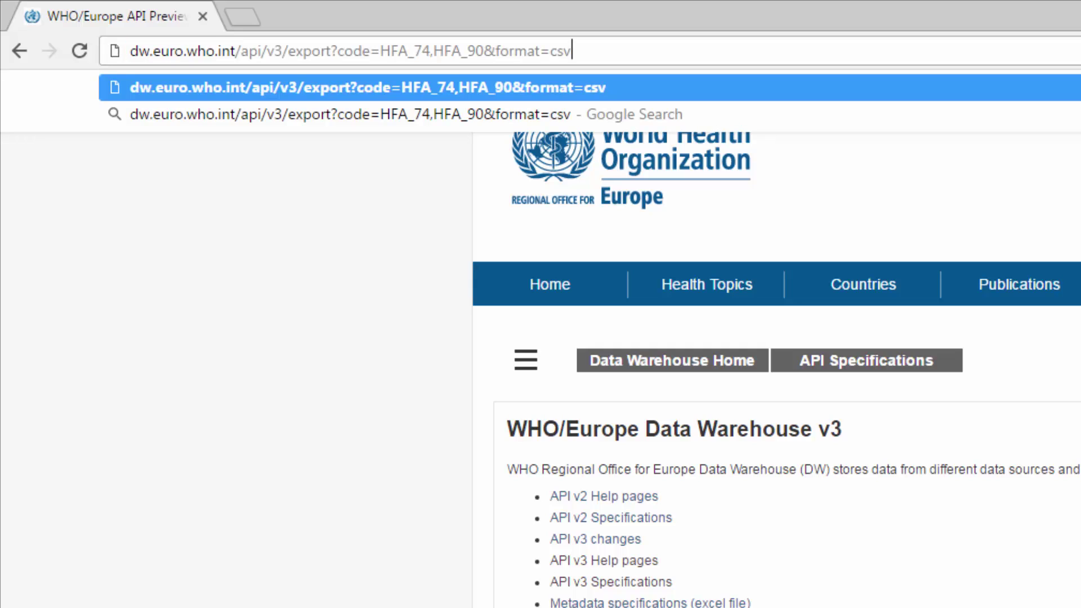
key("BackSpace")
key("BackSpace")
key("BackSpace")
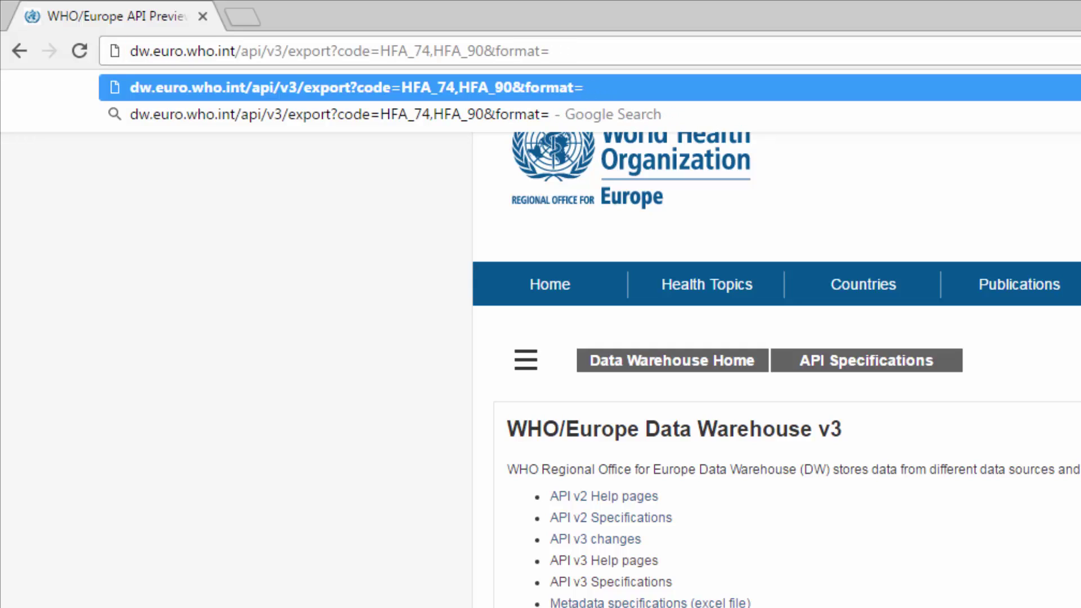
type("xlsx")
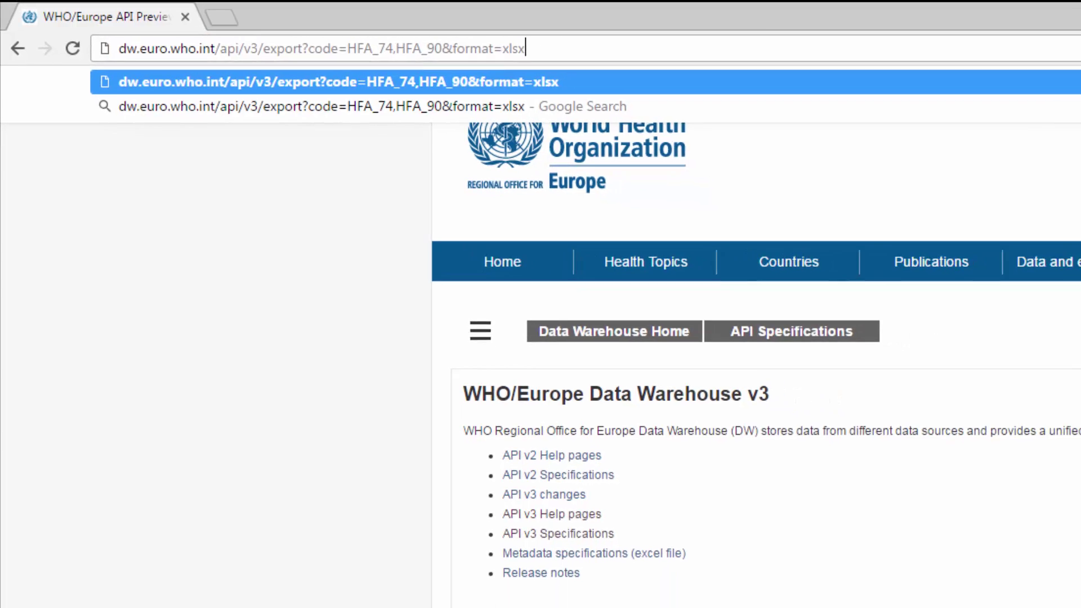
key("Return")
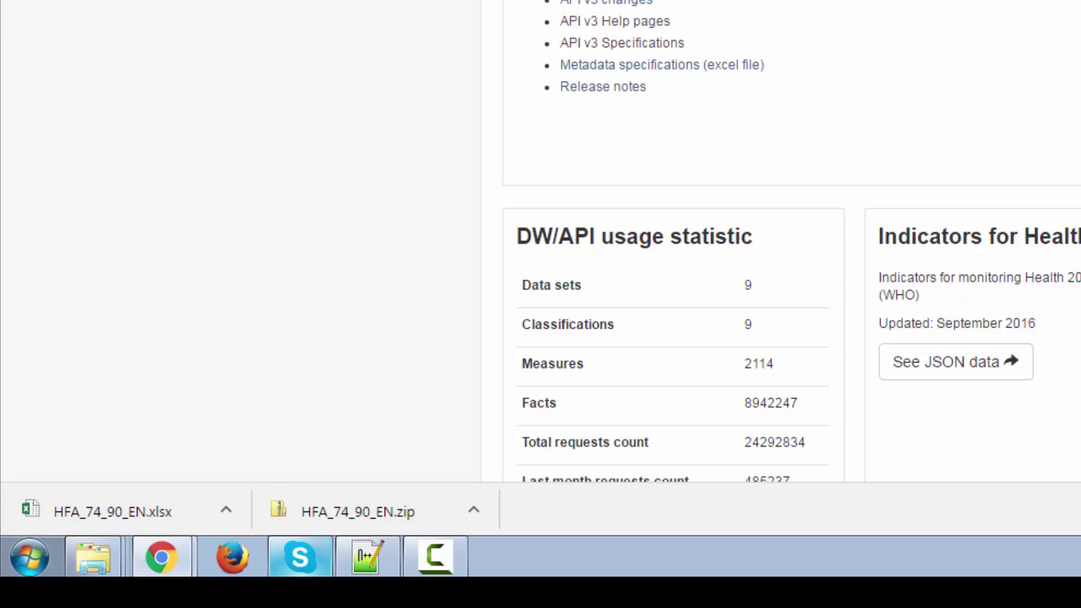
left_click(235, 512)
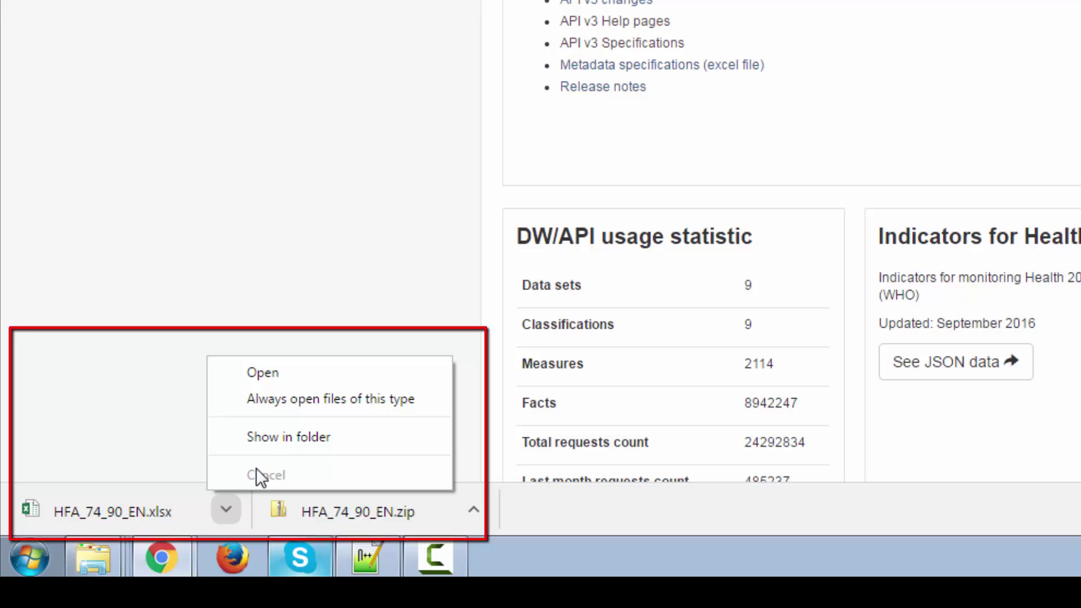
left_click(269, 438)
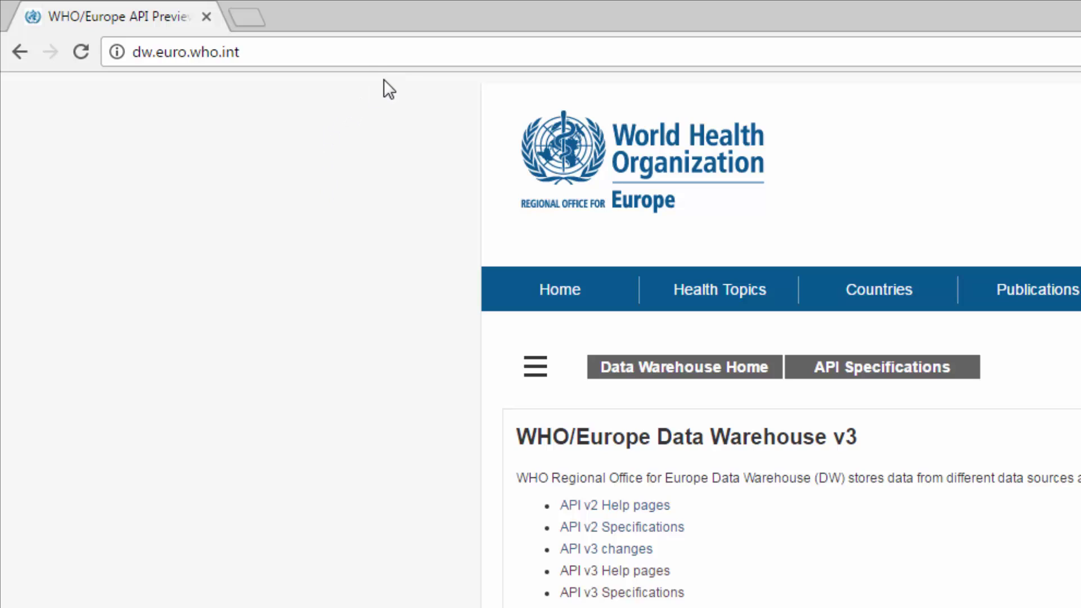
Resend the HFA_74,HFA_90 export request with the format parameter removed, downloading HFA_74_90_EN (1).xlsx.
left_click(230, 52)
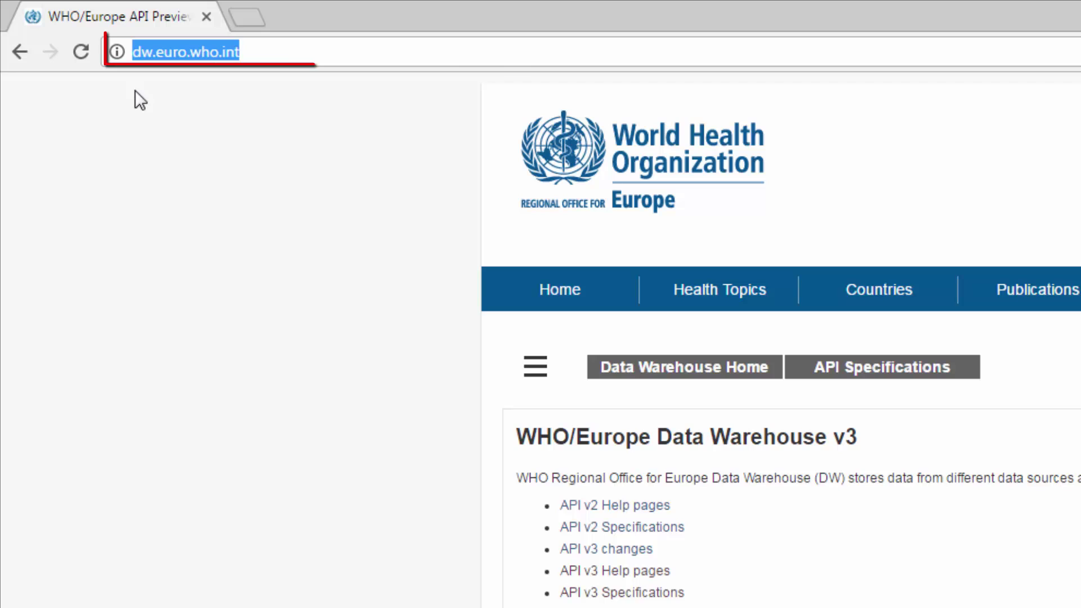
type("dw.euro.who.int/api/v3/export?code=HFA_74,HFA_90&format=csv")
key("BackSpace")
key("BackSpace")
key("BackSpace")
key("BackSpace")
key("BackSpace")
key("BackSpace")
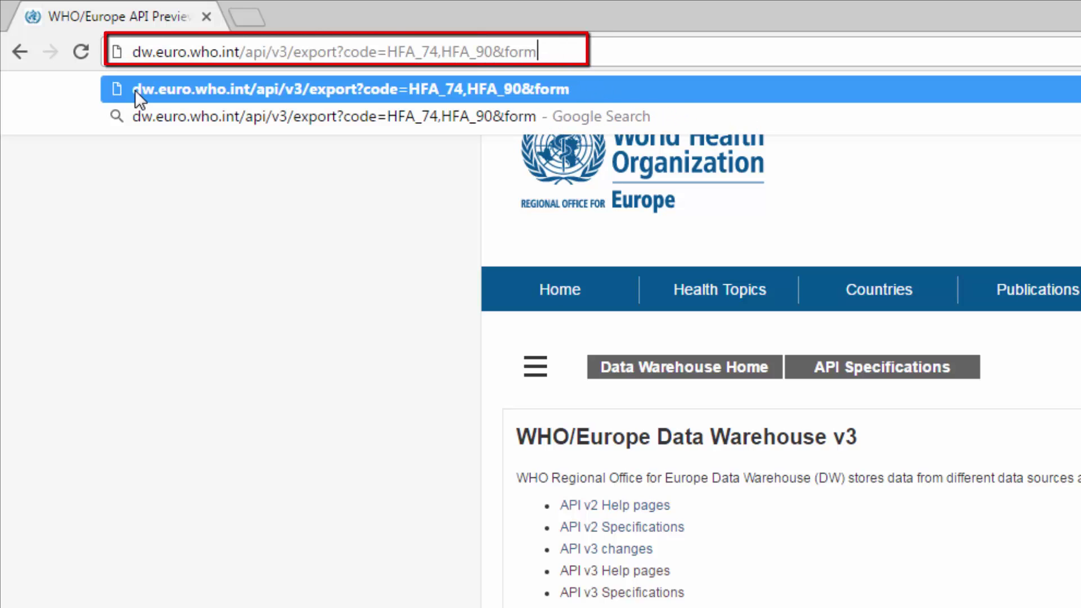
key("BackSpace")
key("BackSpace")
key("BackSpace")
key("BackSpace")
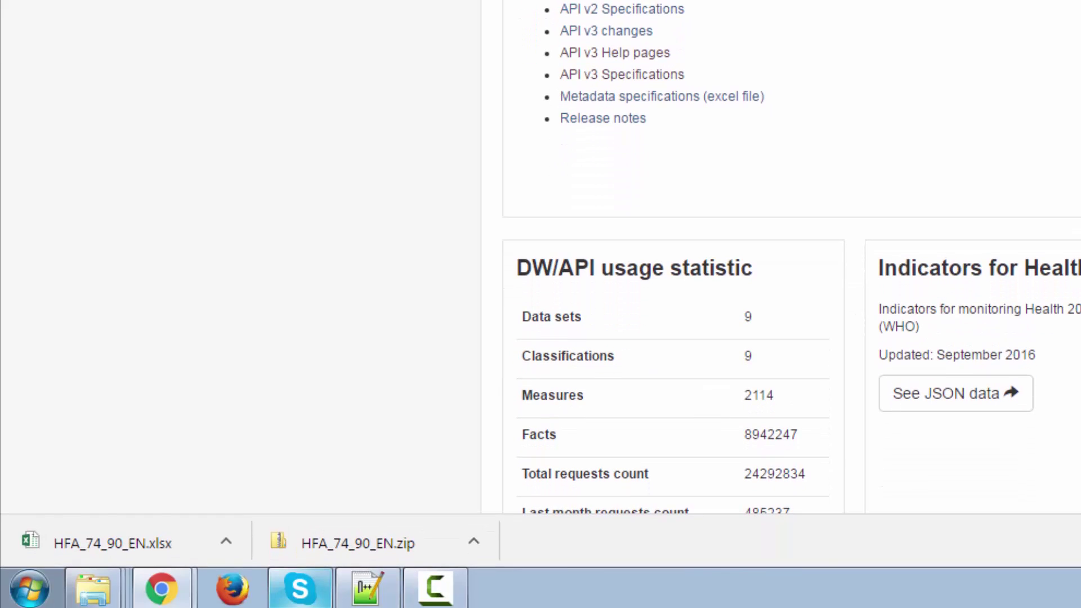
key("Return")
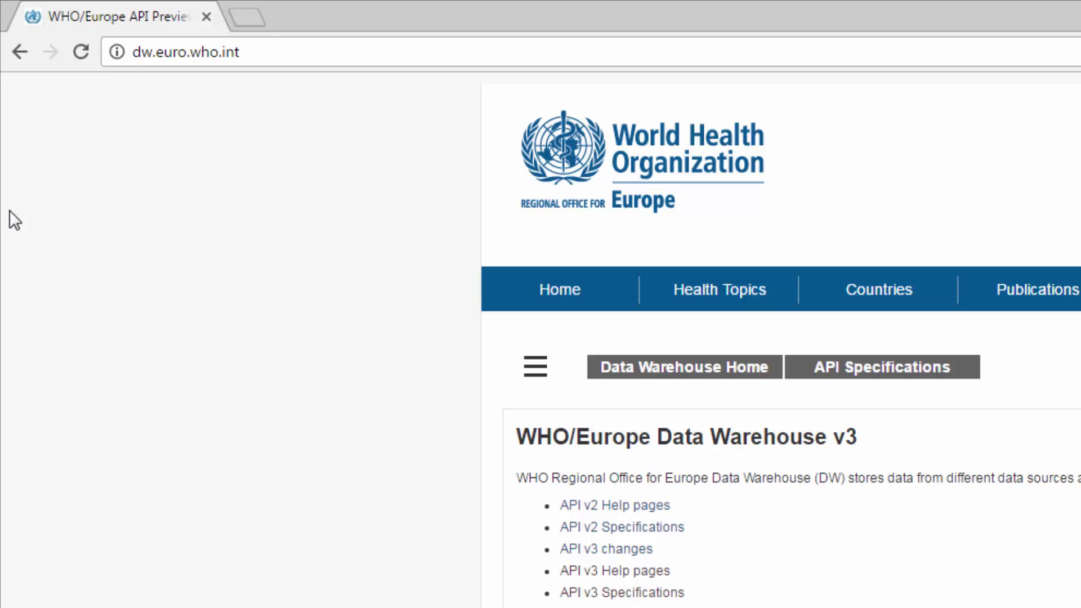
type("dw.euro.who.int/api/v3/export_data_set/CAH?format=csv")
type("/api/v3/export_data_set/CAH?format=xlsx")
Request export_data_set/CAH with format=xlsx to download the whole CAH dataset as Excel.
key("Return")
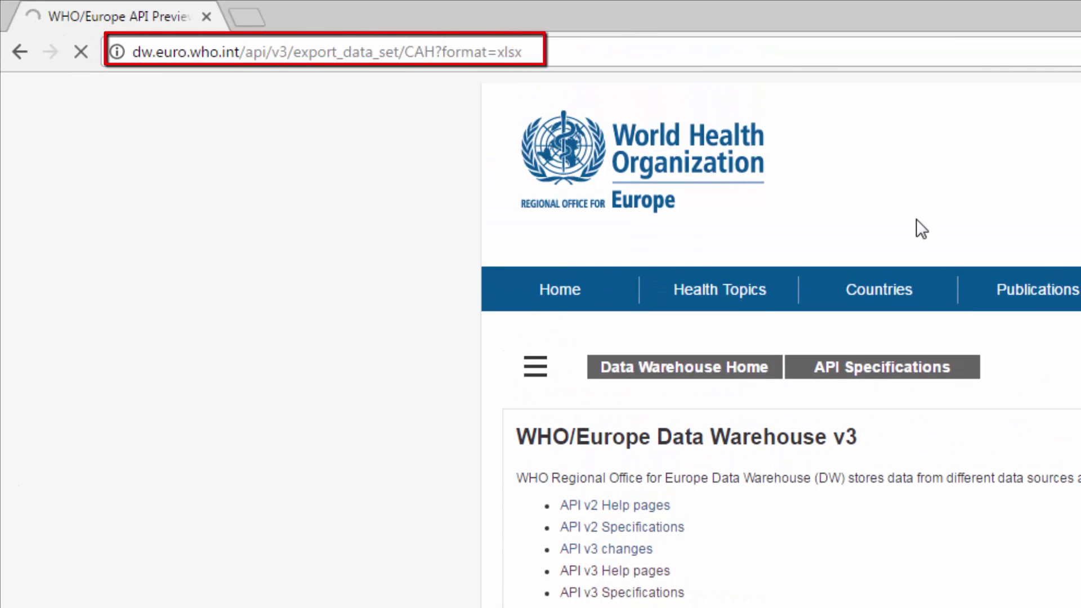